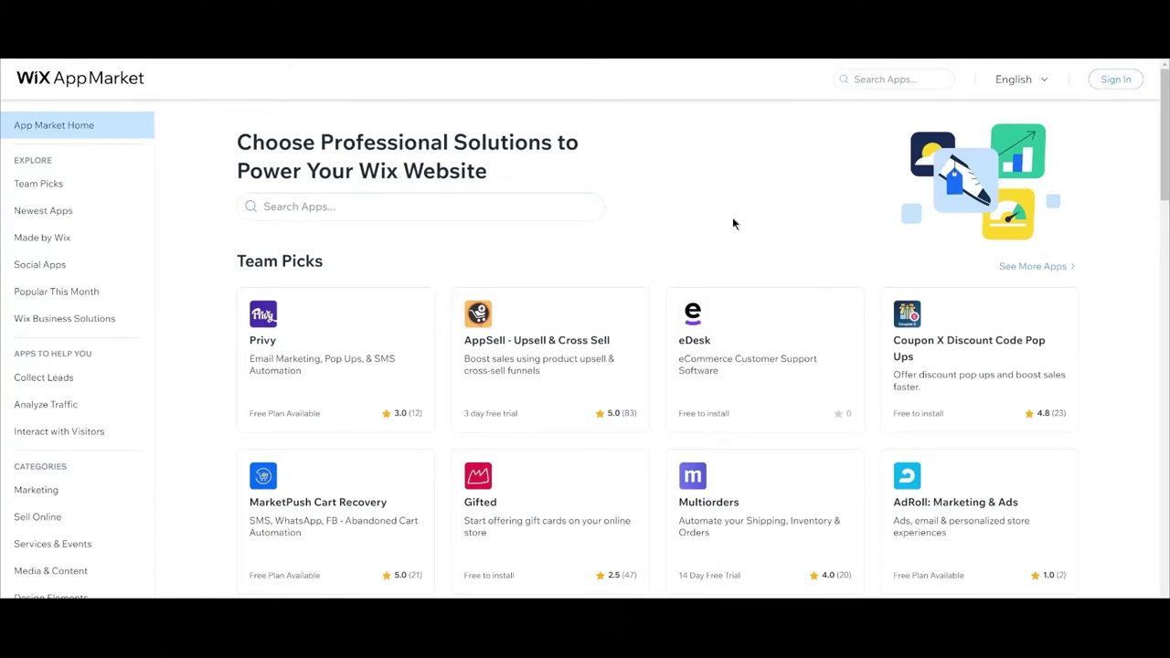
Find Easyship in the App Market, add it to Test Wix Store, and approve its permissions.
click(455, 209)
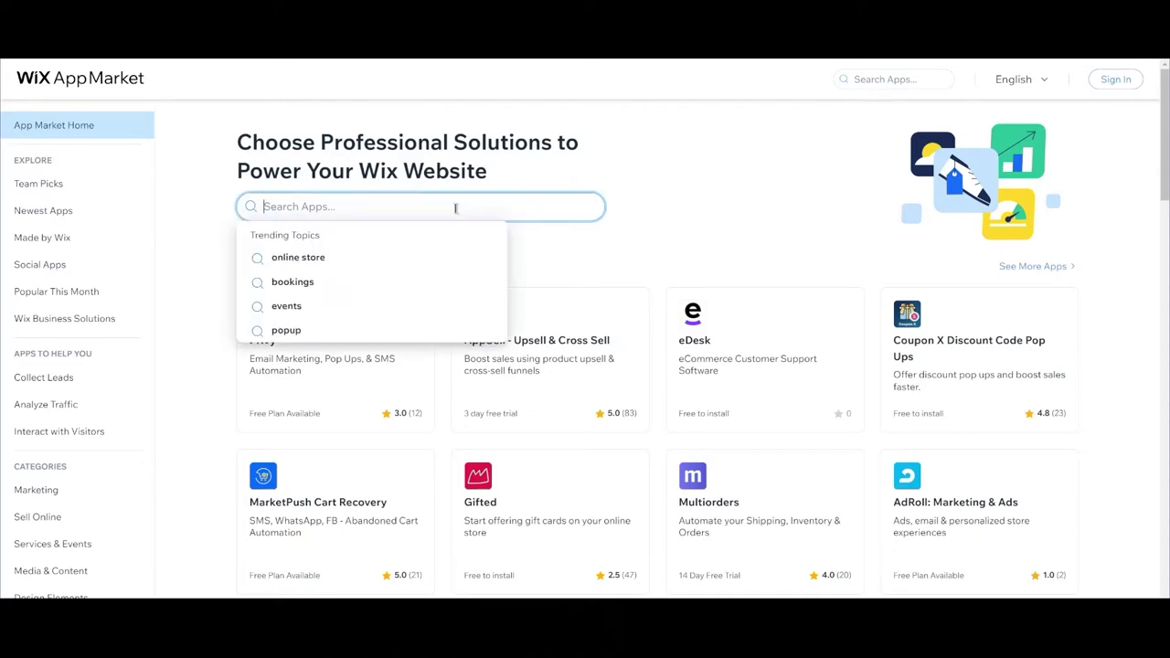
text(Easyship)
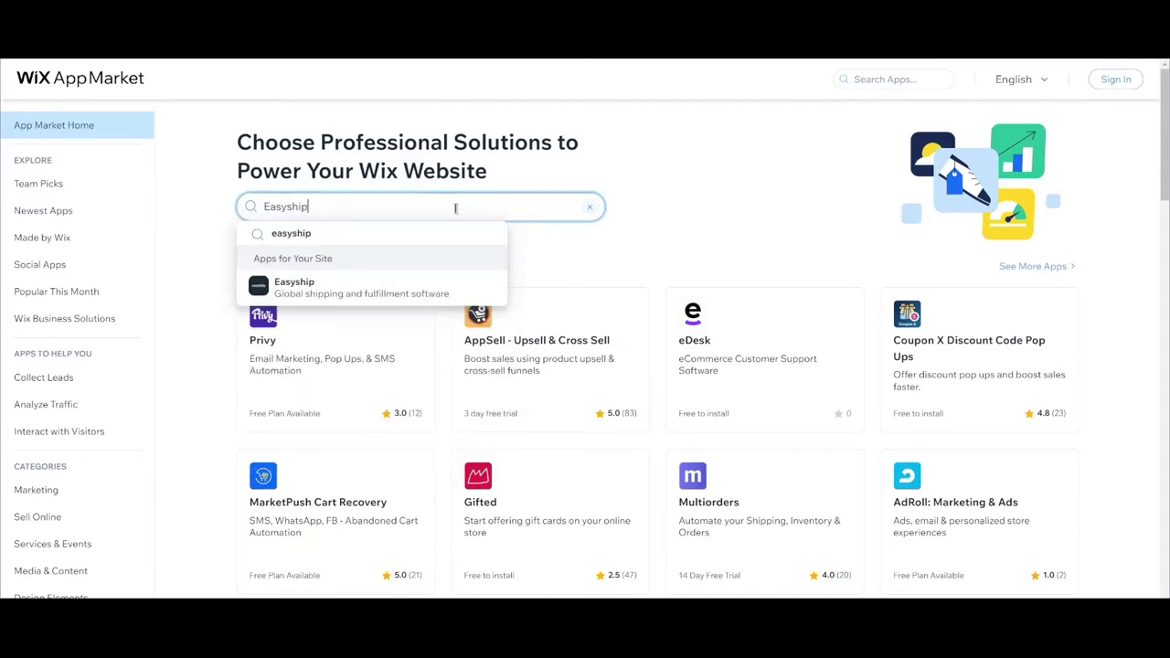
click(395, 290)
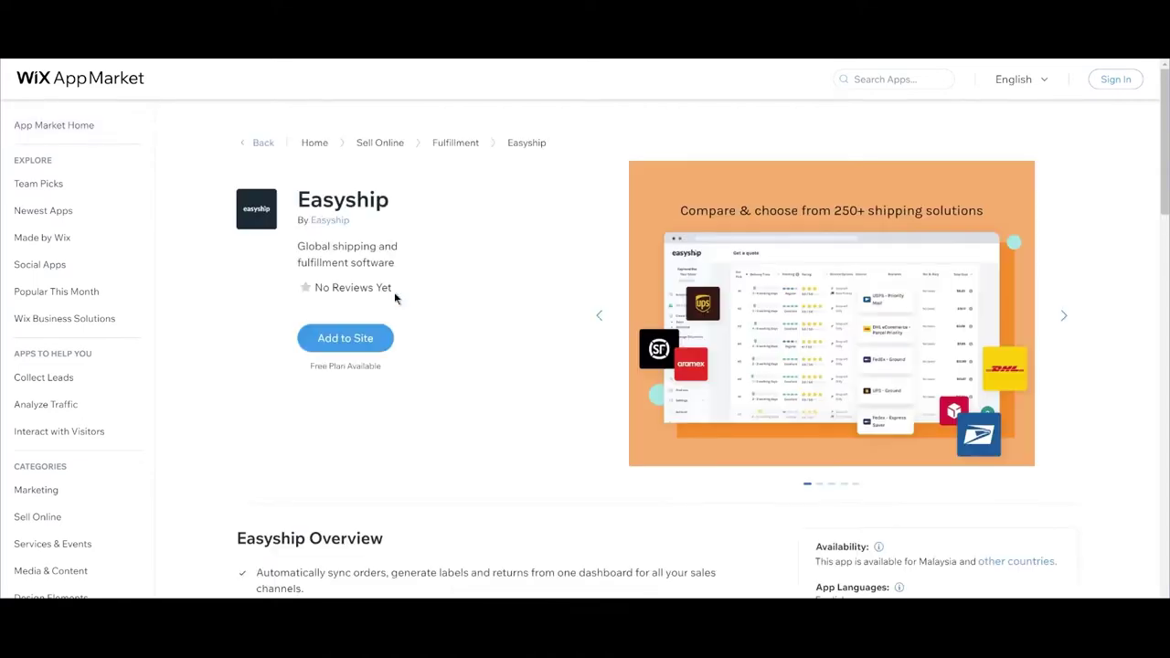
click(352, 341)
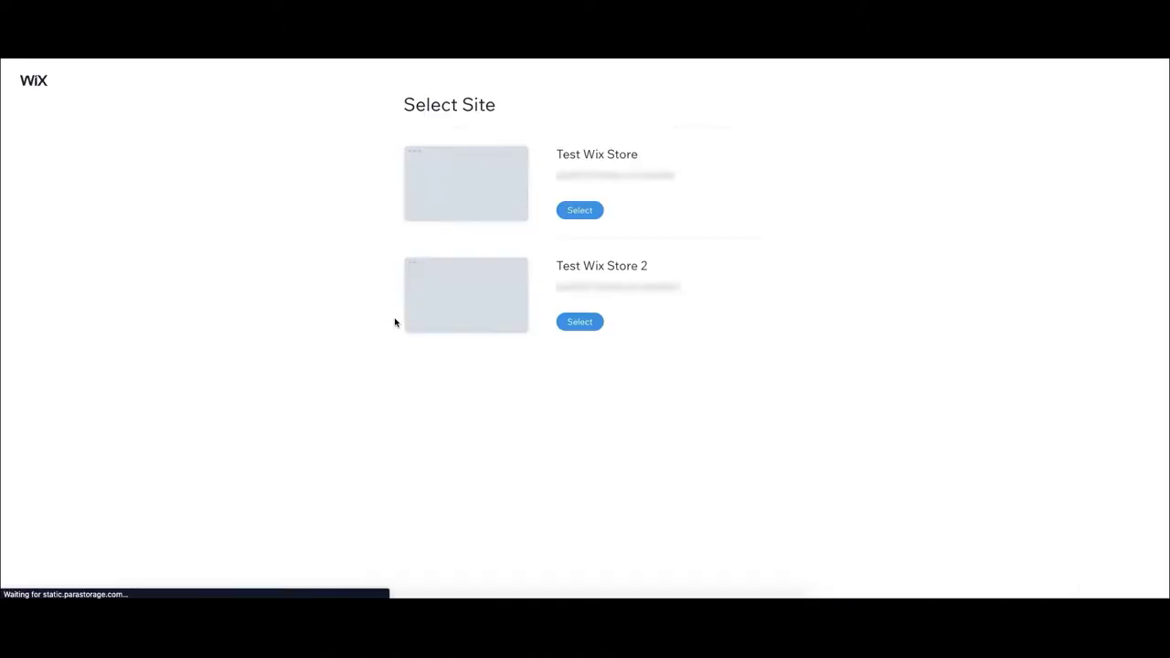
click(587, 214)
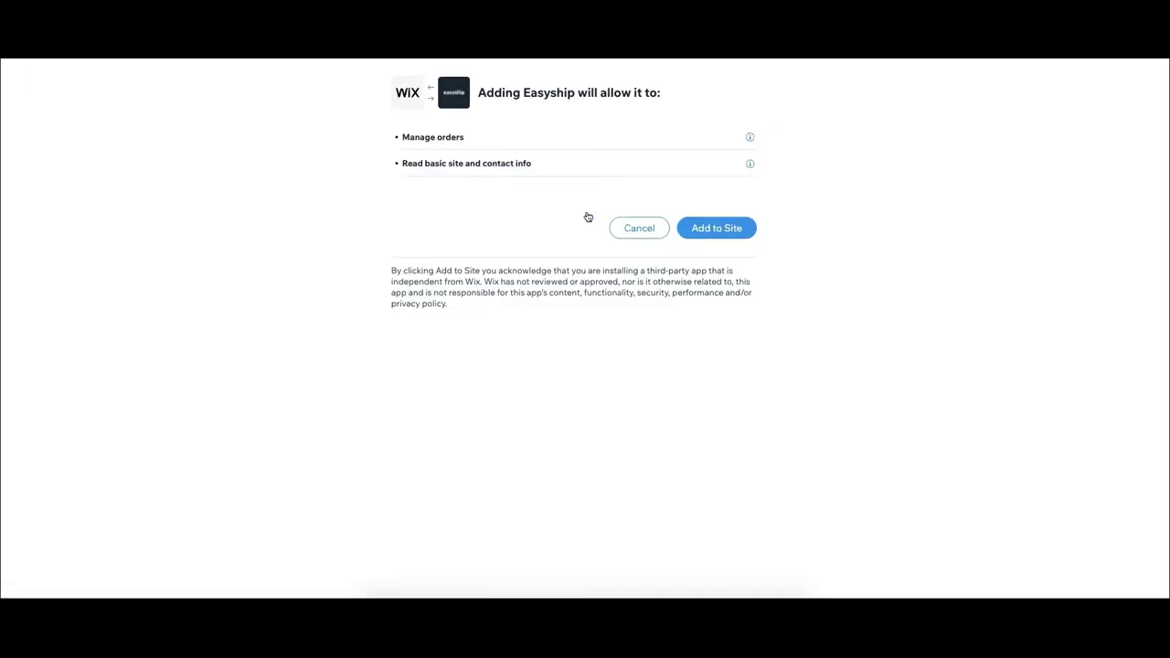
click(700, 230)
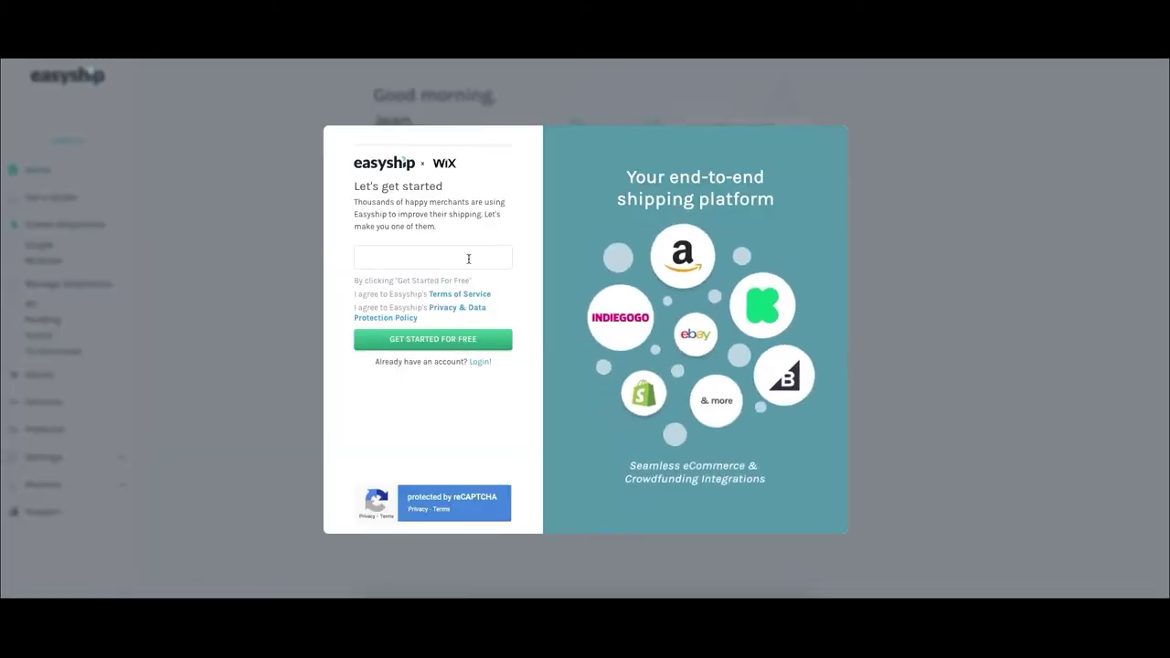
Sign up with an e-mail address, first and last name, and an account password.
click(467, 257)
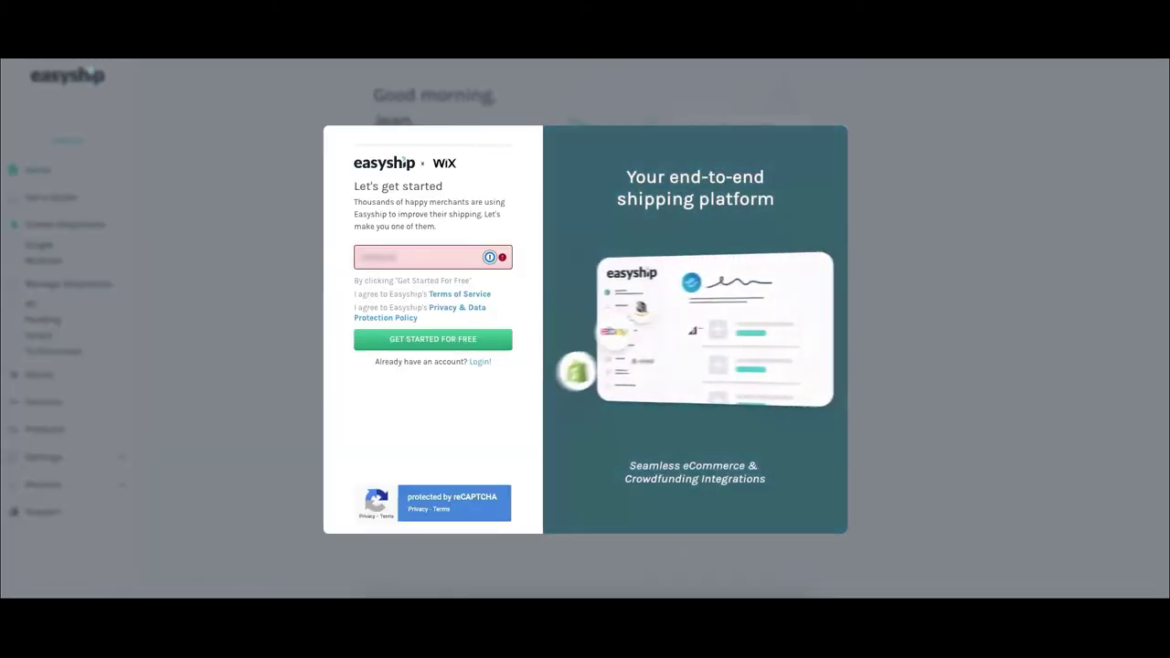
text(@easyship.com.com)
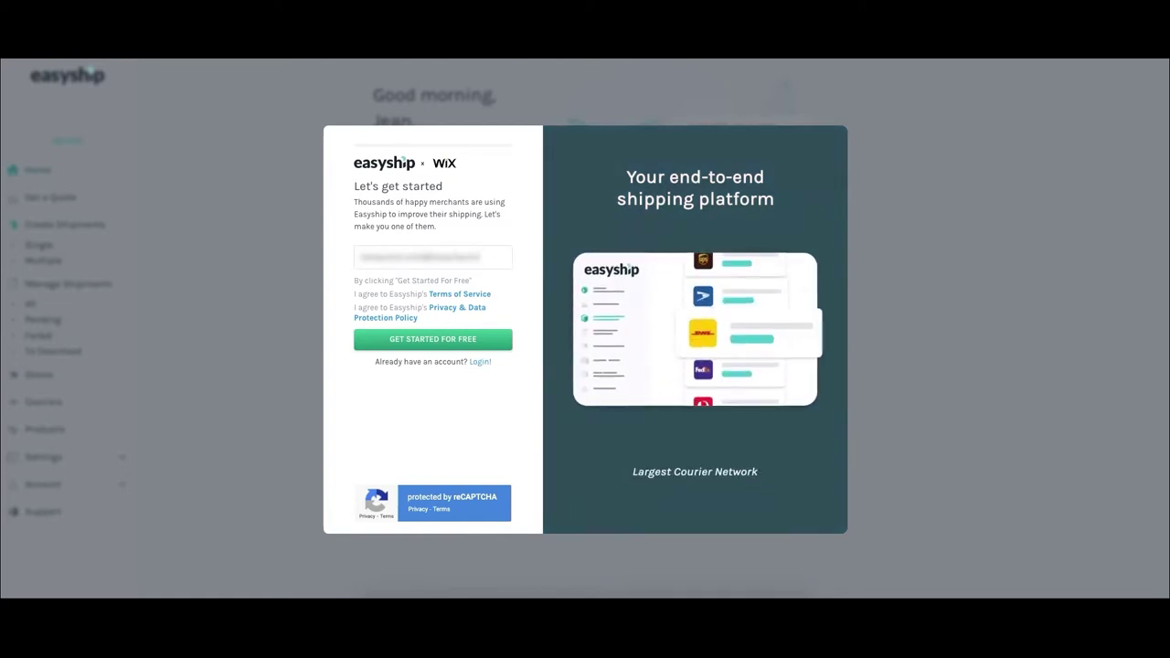
key(Return)
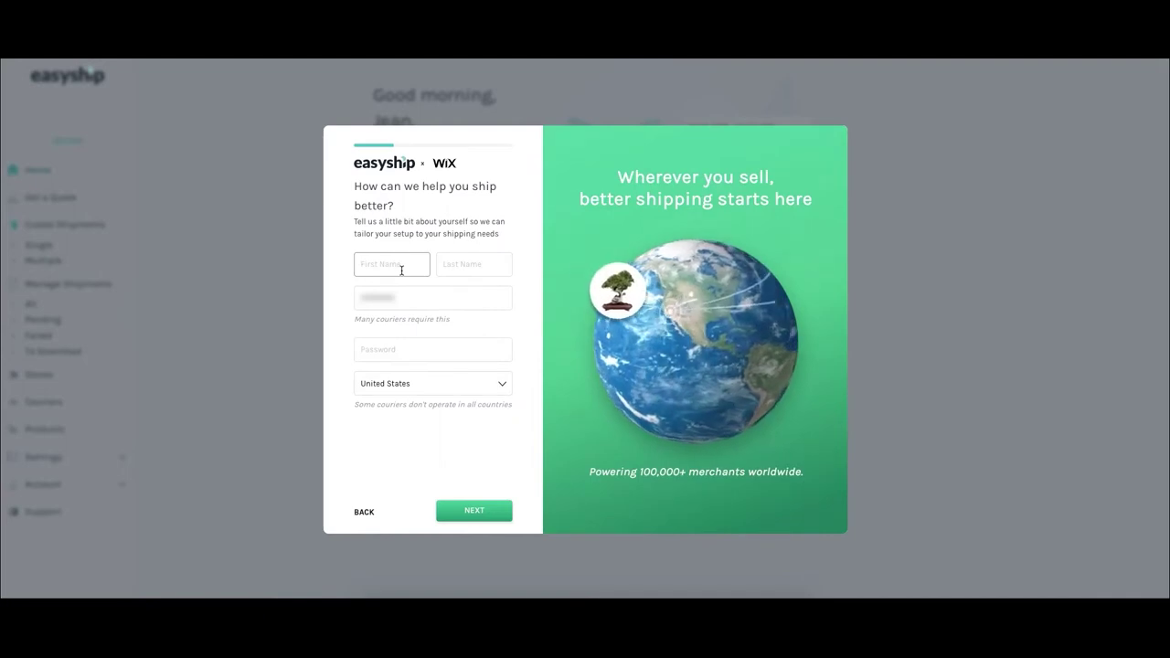
text(Jean)
key(Tab)
text(Doe)
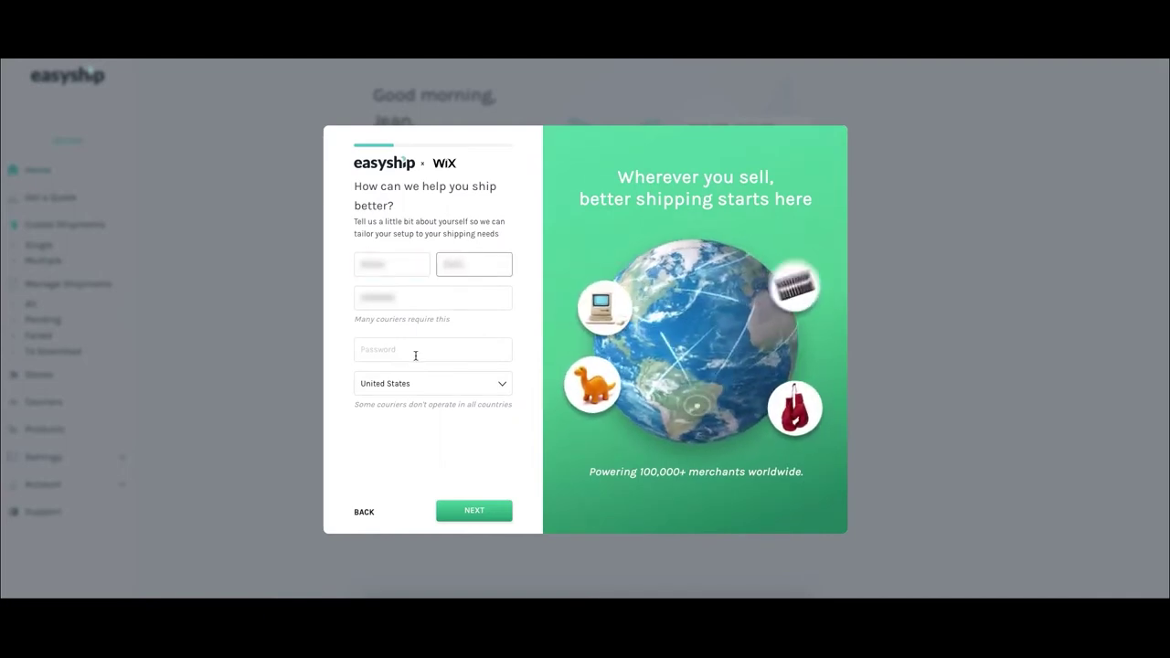
click(415, 350)
text(••••••••••)
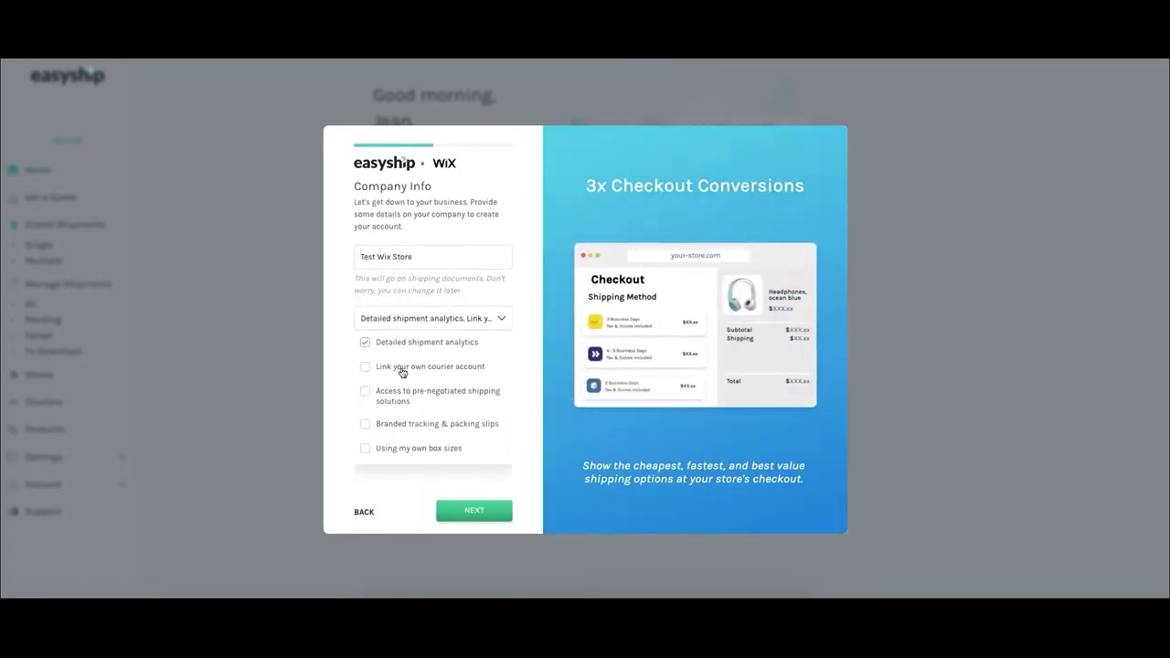
Opt to link an own courier account, set a 1×1×1 default box and 1 lb weight, and finish setup.
click(476, 516)
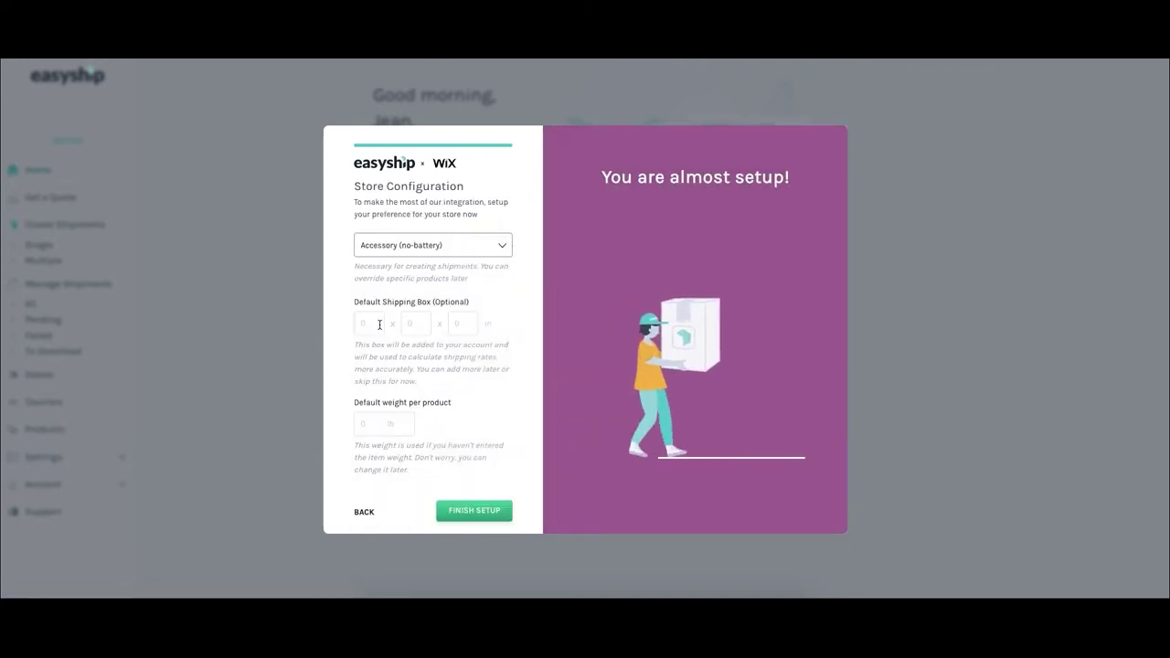
click(369, 323)
text(1)
key(Tab)
text(1)
key(Tab)
text(1)
click(370, 423)
text(1)
click(476, 510)
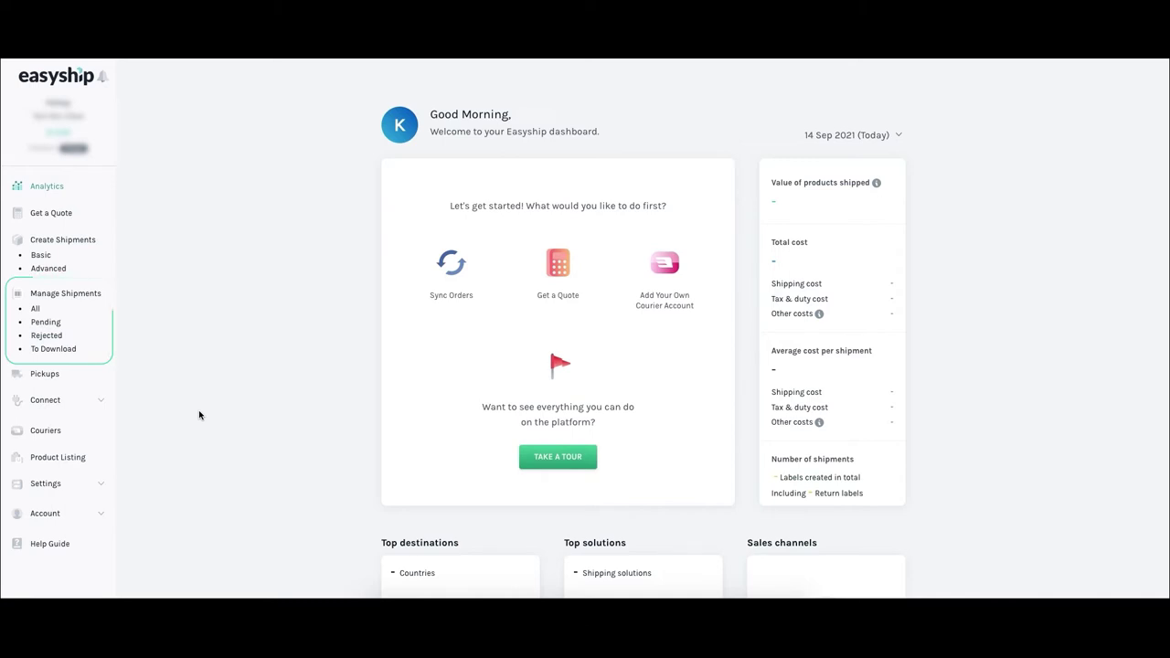
Open the Test Wix Store integration page from the Connect list in the sidebar.
click(97, 400)
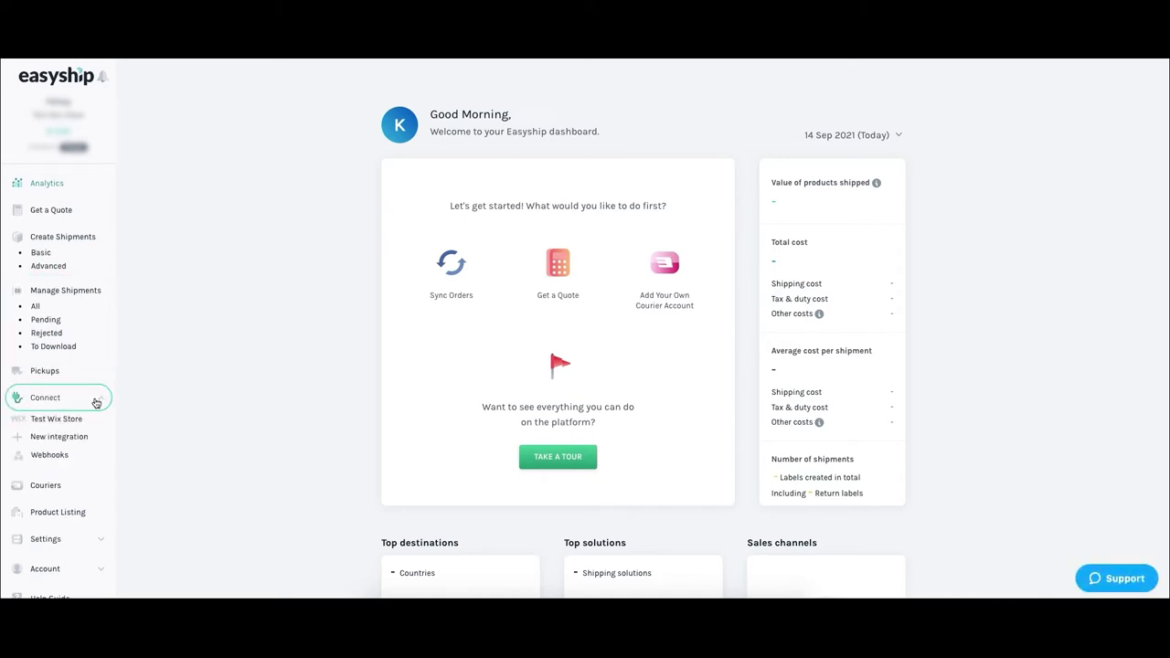
click(73, 419)
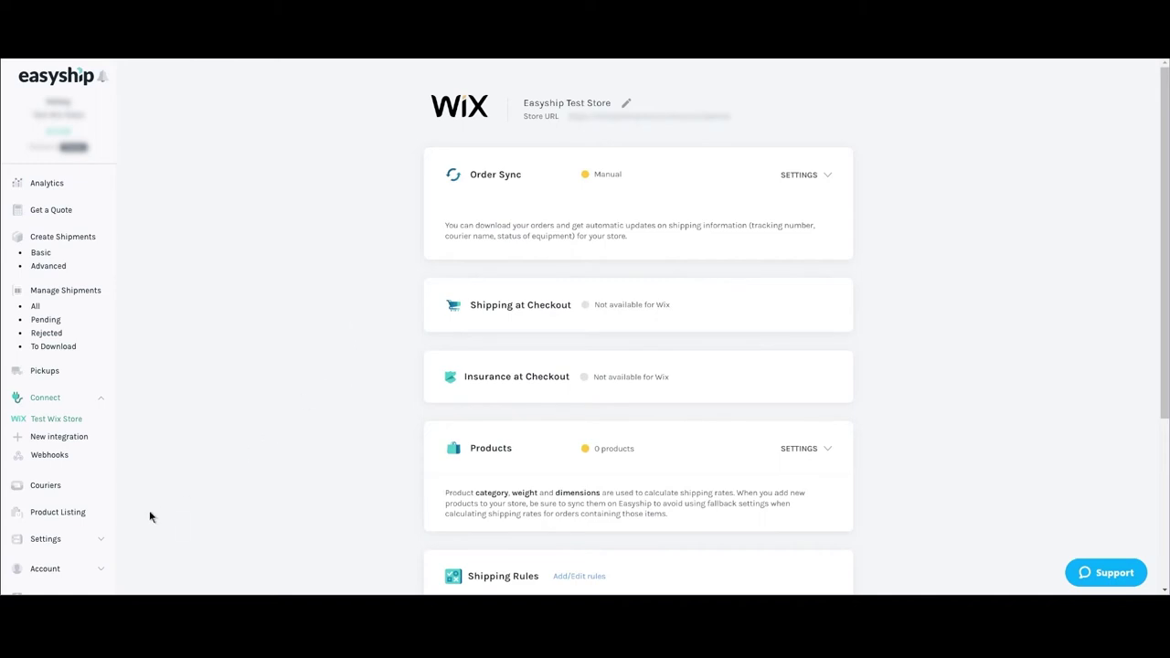
Sync products from the Wix store into Product Listing and review the 12 imported items.
click(58, 515)
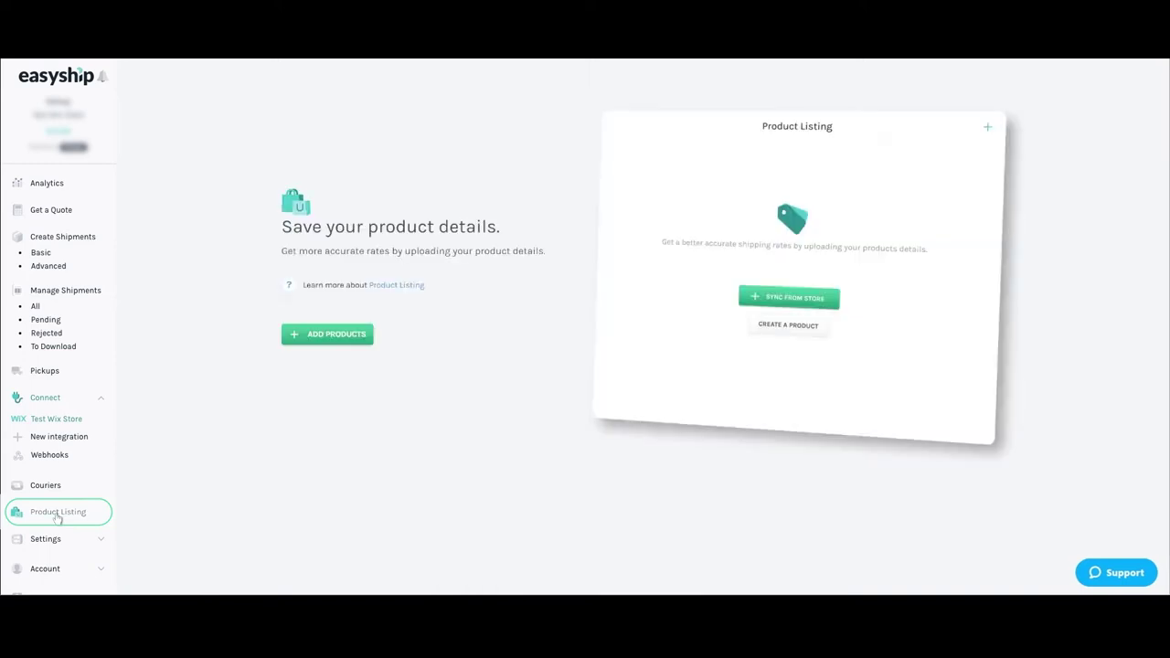
click(318, 336)
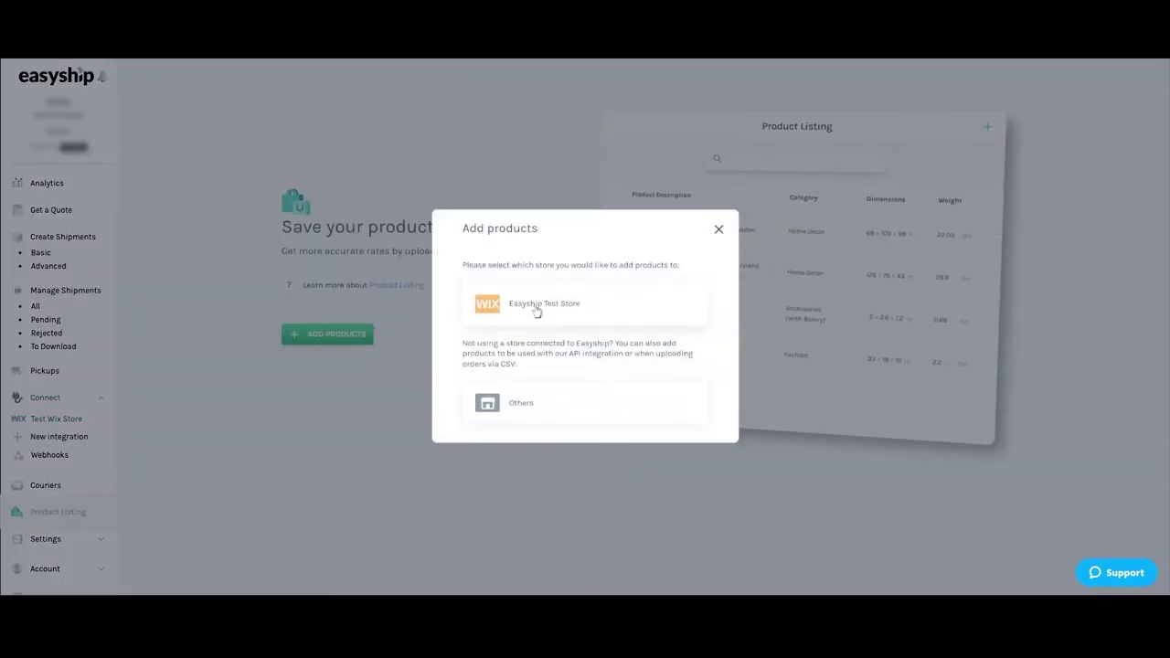
click(535, 308)
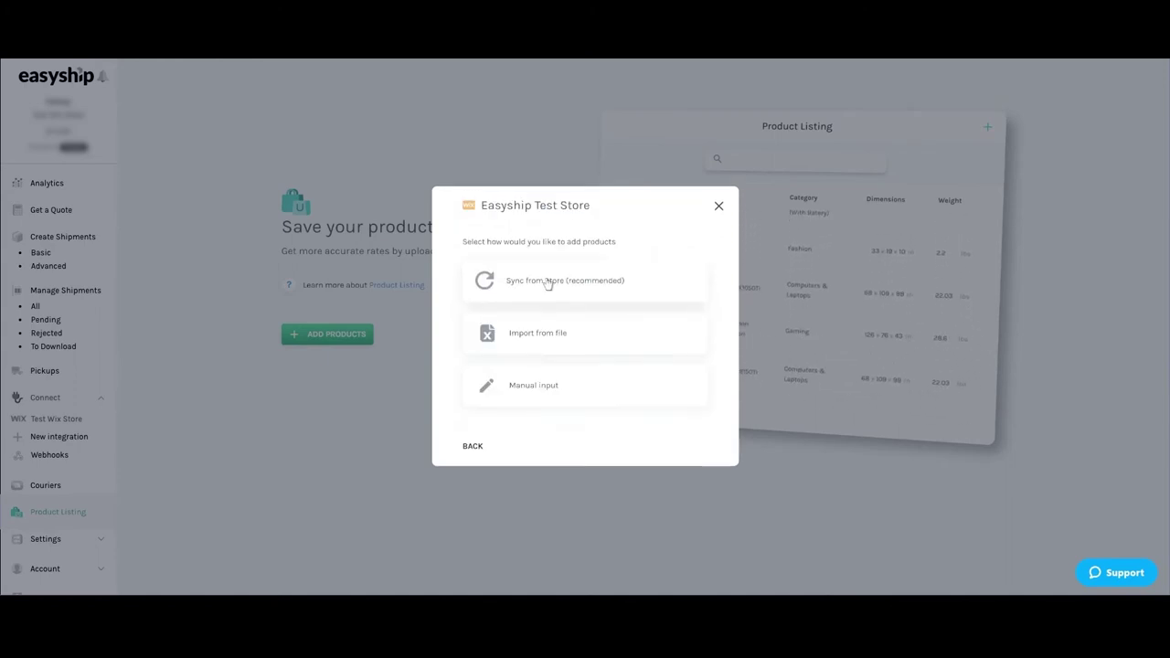
click(547, 280)
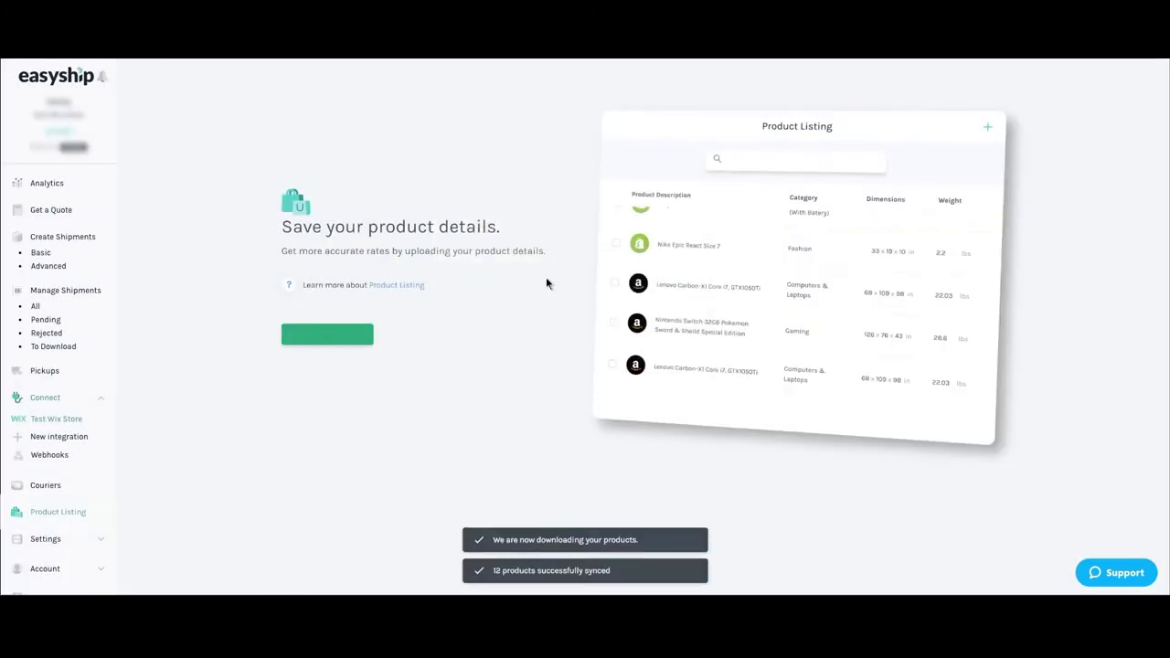
scroll(545, 283, down, 5)
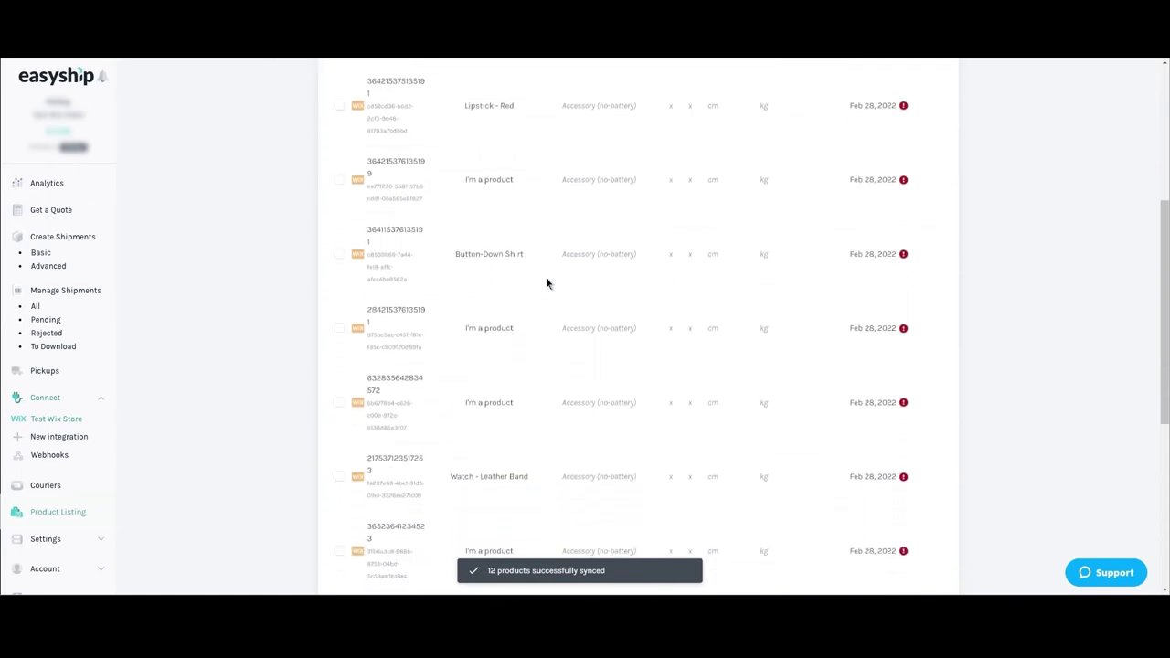
scroll(547, 284, up, 2)
scroll(547, 284, up, 3)
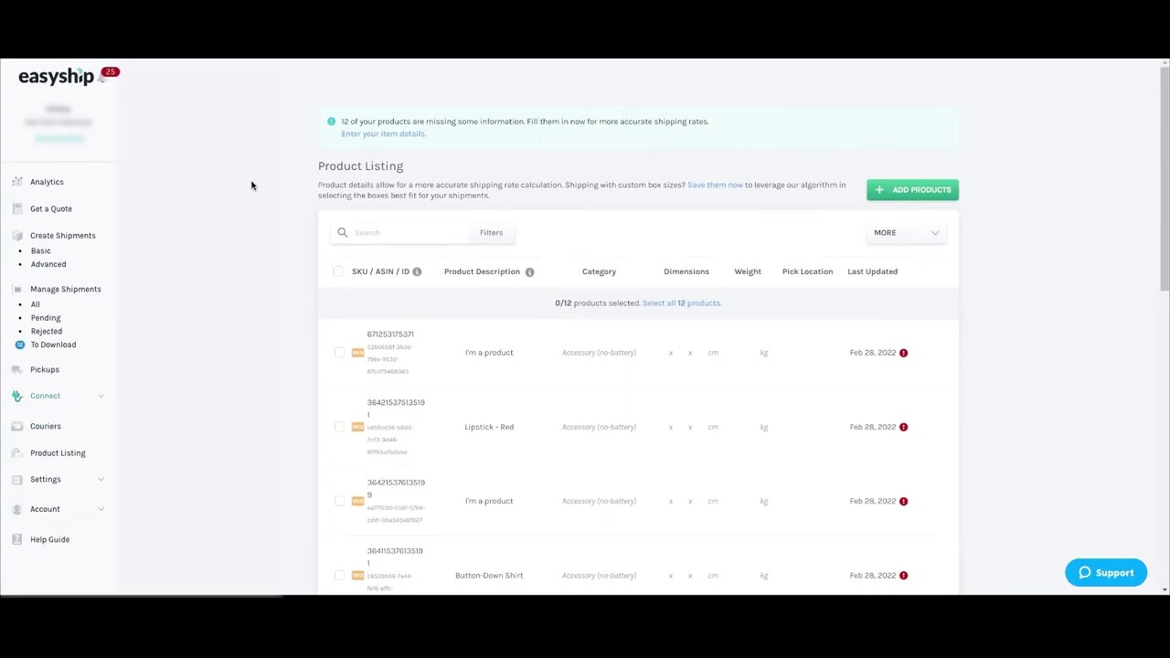
On the advanced shipments page, sync orders from Test Wix Store and review the four new orders.
click(67, 238)
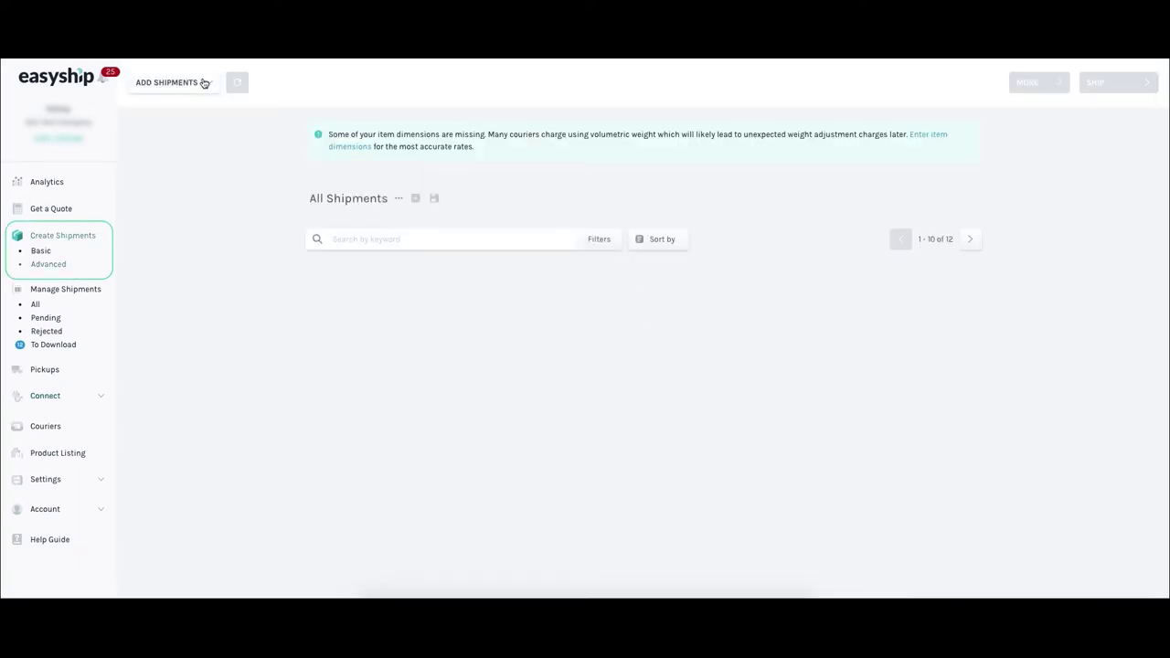
click(204, 83)
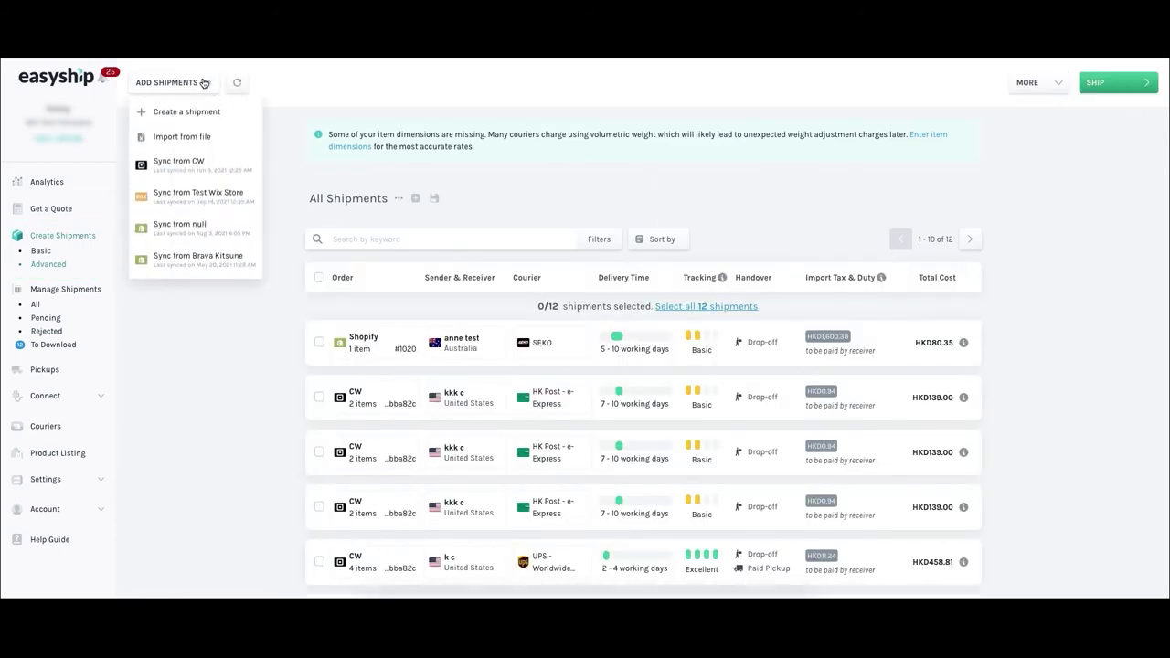
click(208, 193)
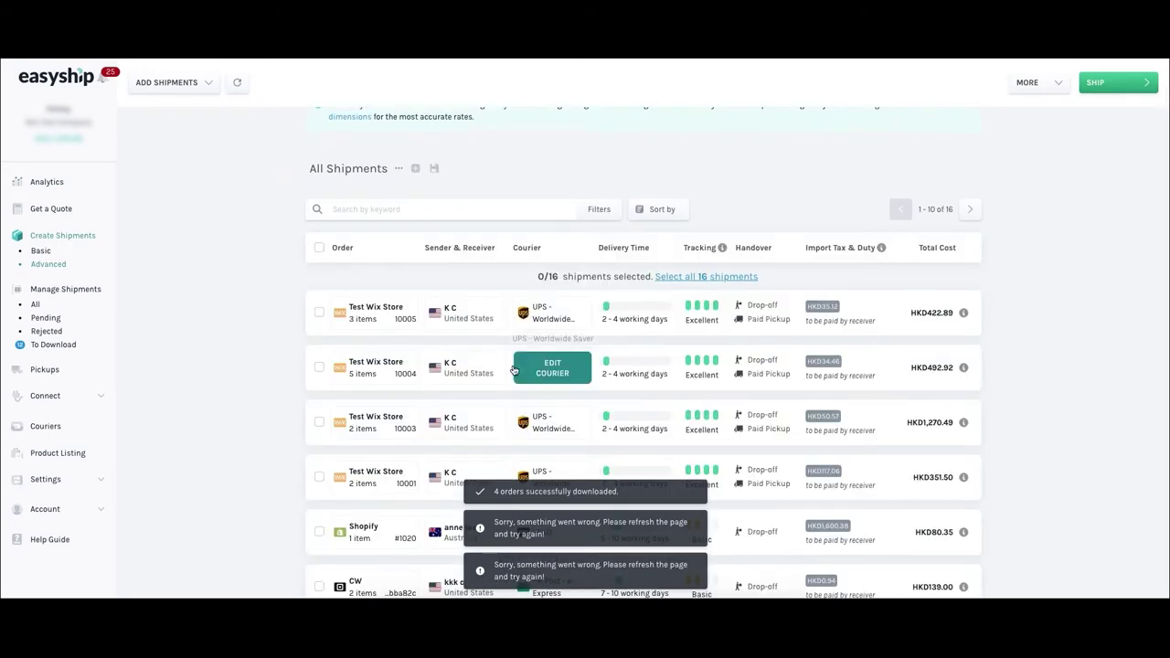
scroll(478, 452, down, 1)
scroll(478, 453, down, 1)
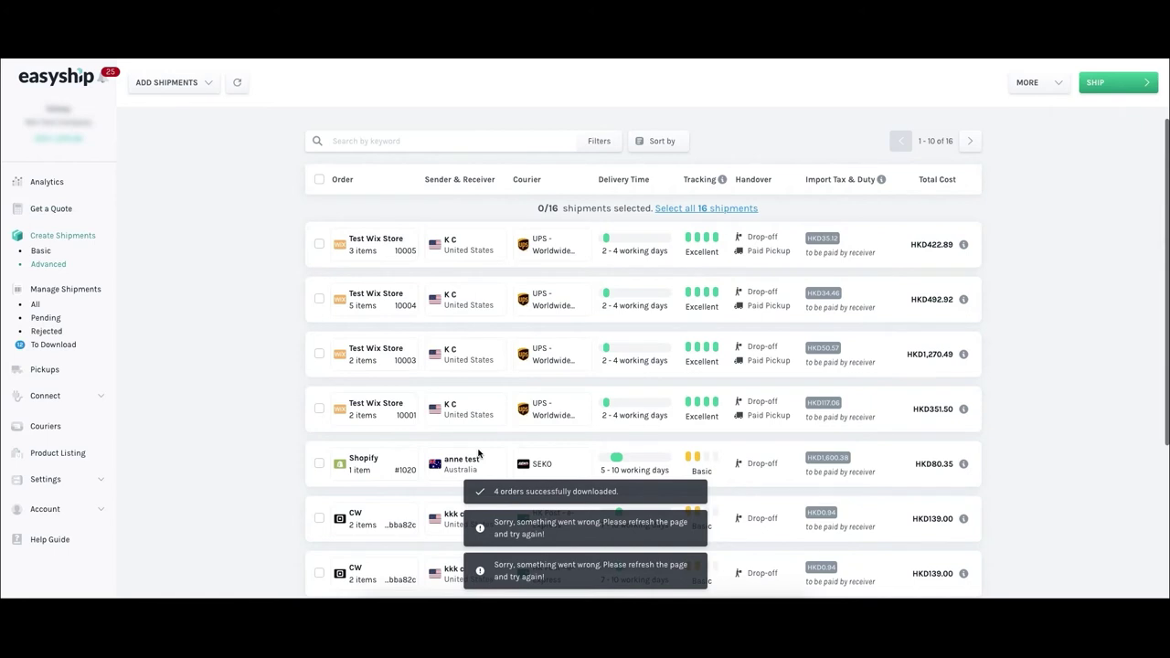
Change order 10005's courier from UPS to HK Post - Speedpost.
mouse_move(555, 260)
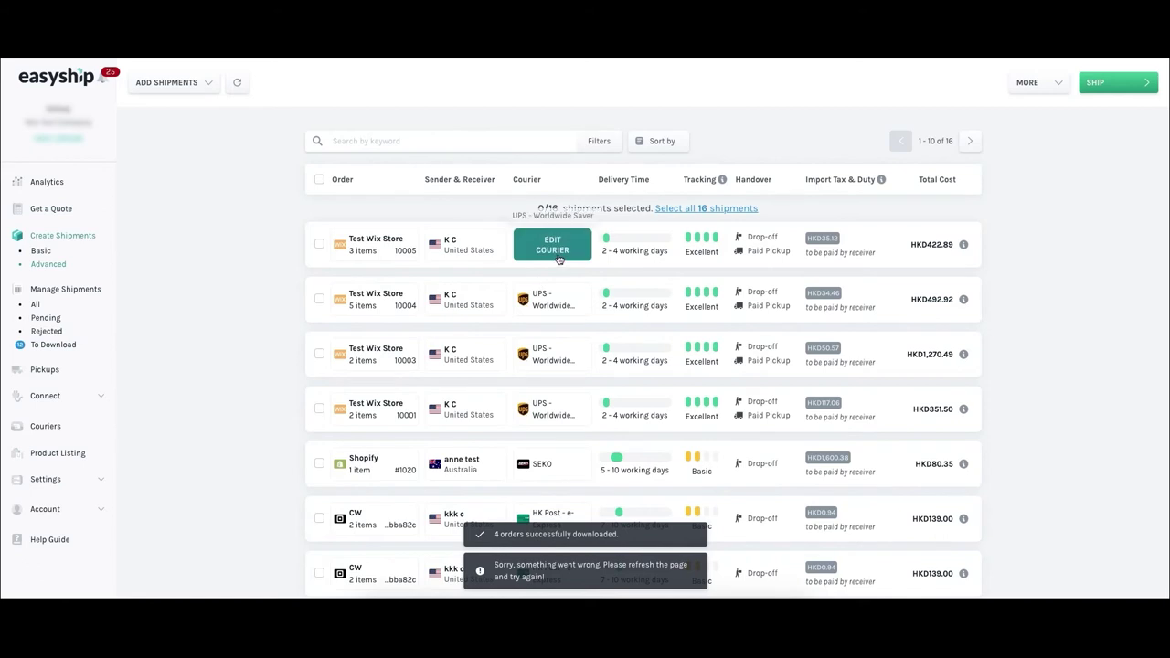
click(554, 249)
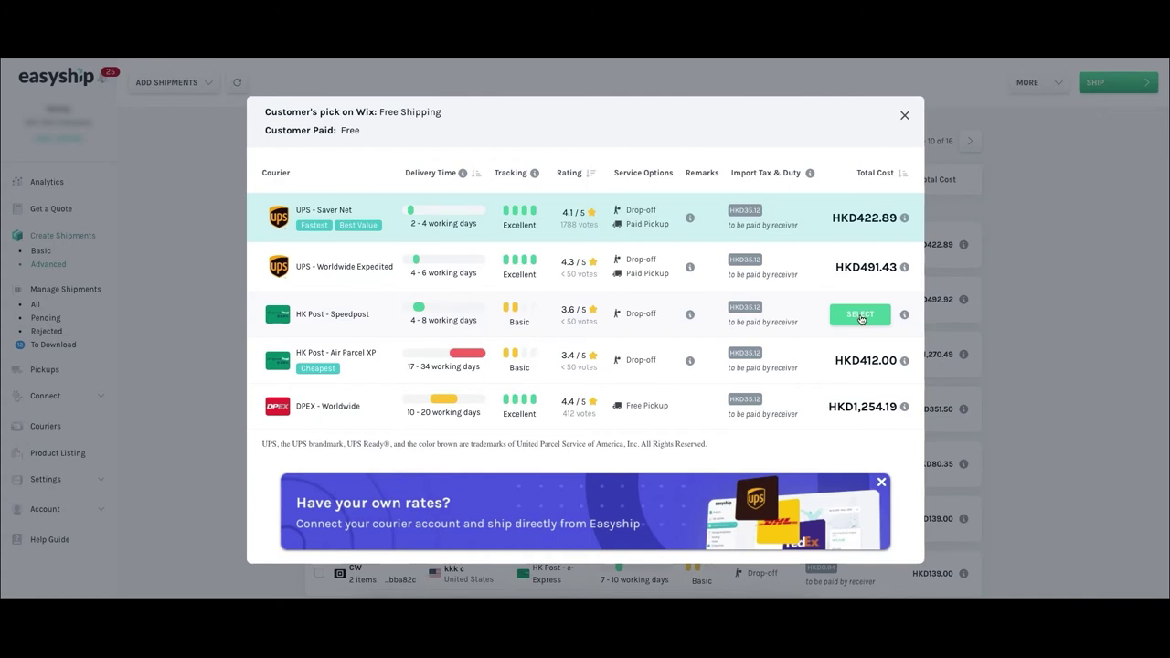
click(860, 317)
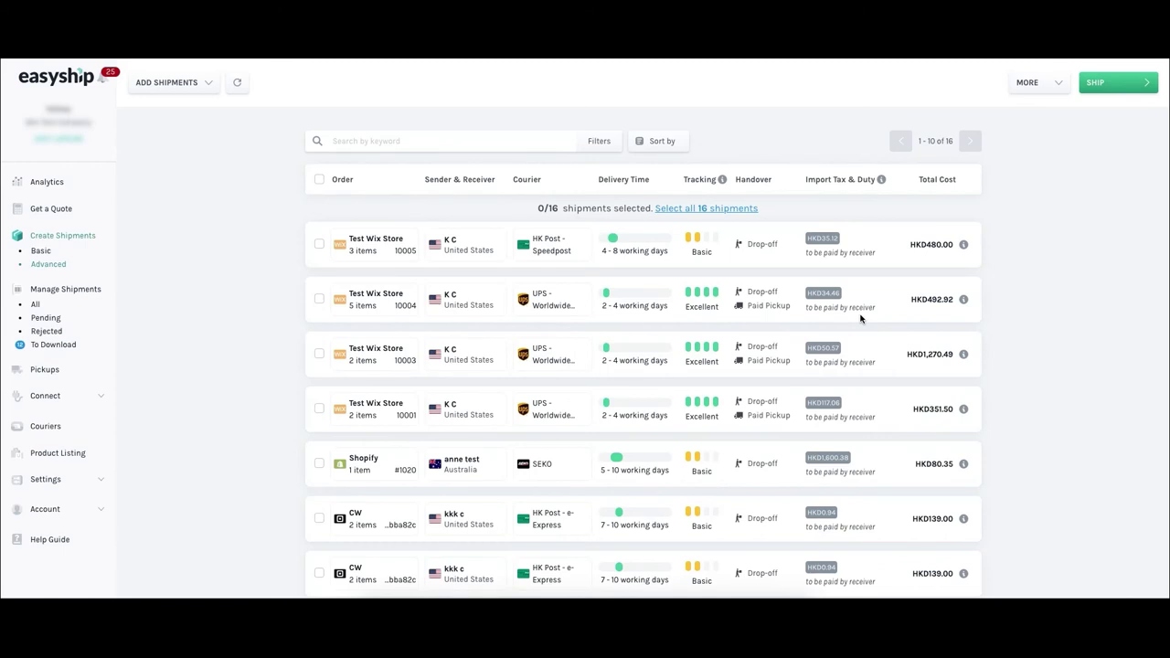
Ship order 10005 with insurance and drop-off at HKPost, and confirm the shipment.
click(318, 243)
click(1102, 86)
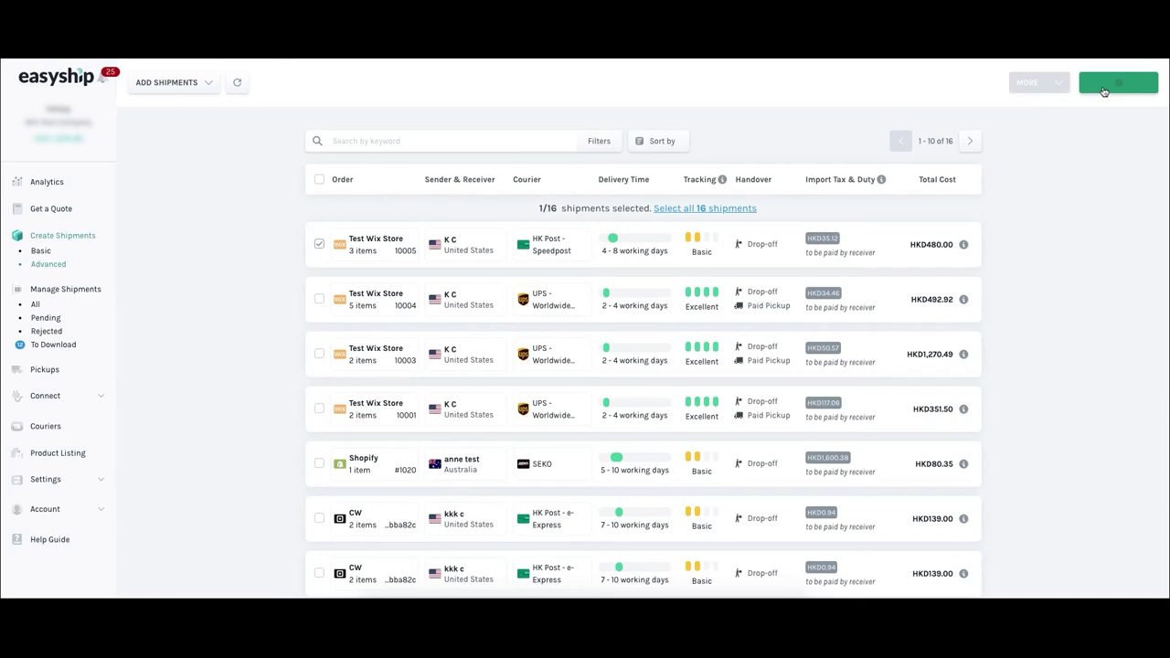
mouse_move(575, 290)
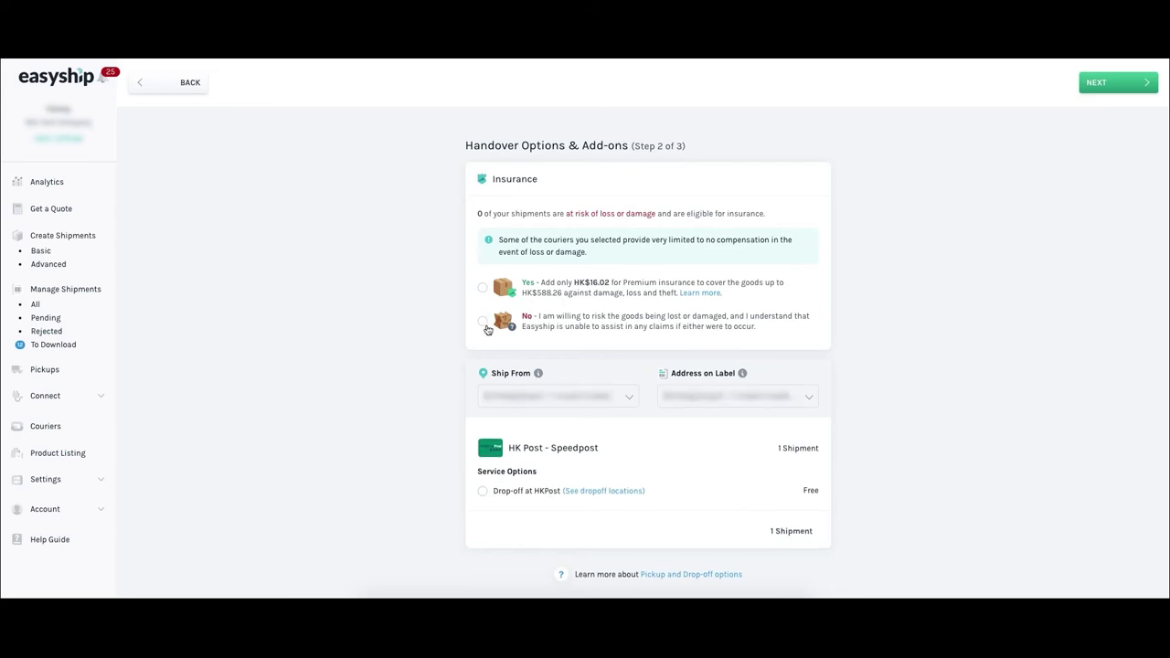
click(483, 289)
click(482, 491)
click(1123, 88)
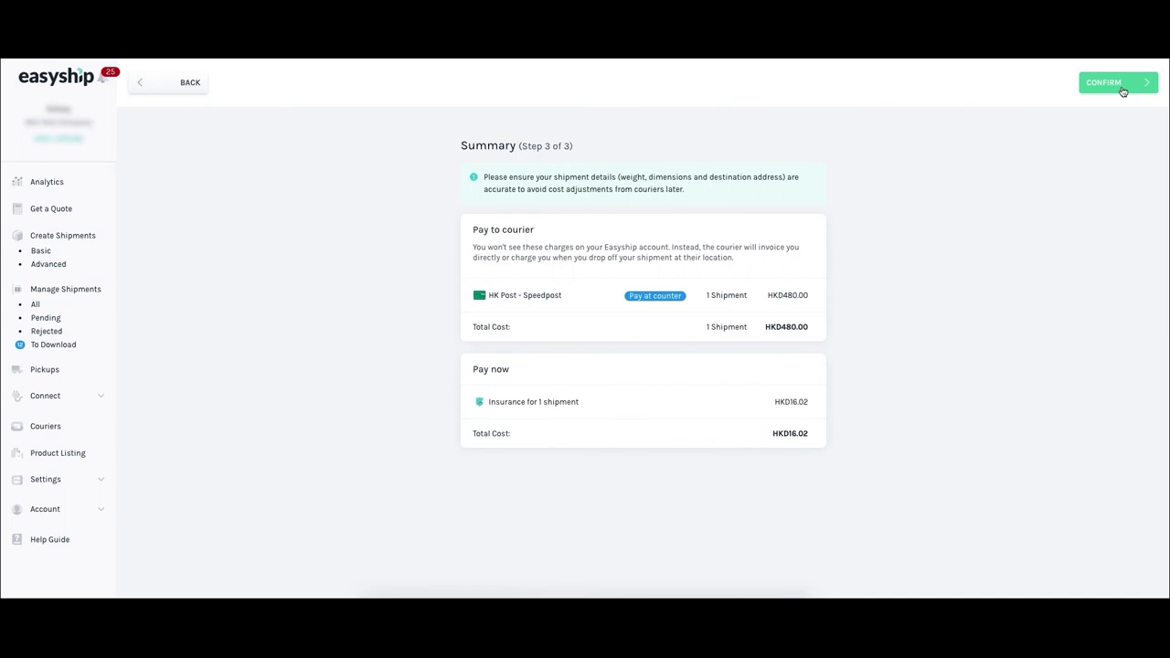
click(1122, 91)
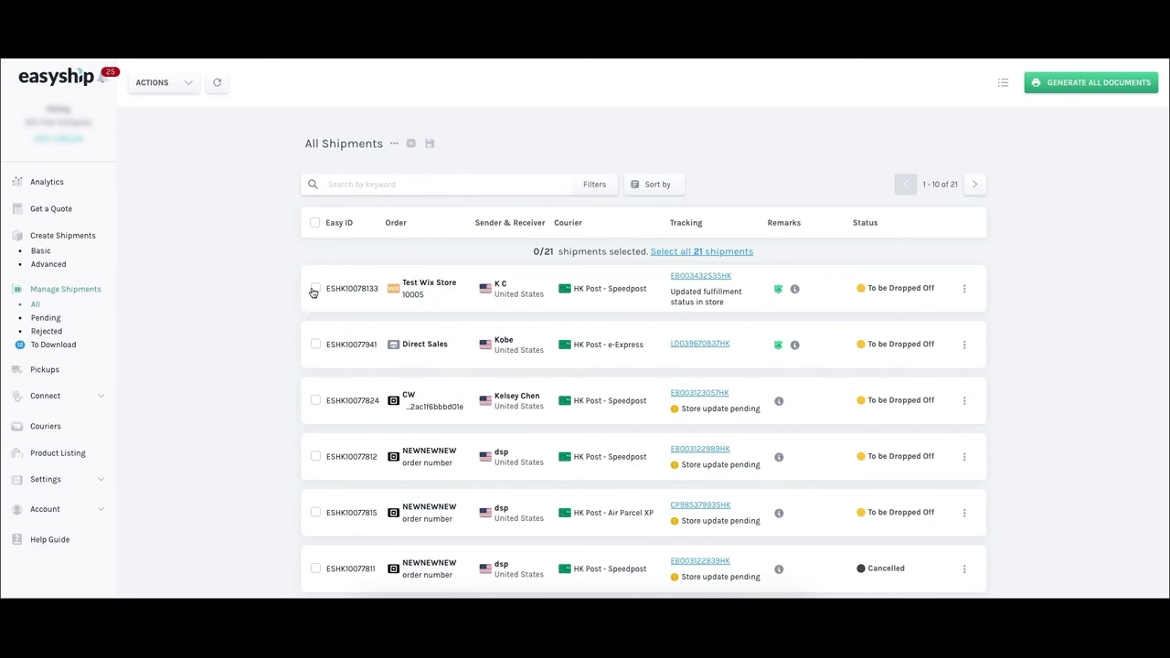
Generate the shipping label documents for the Test Wix Store shipment.
click(314, 288)
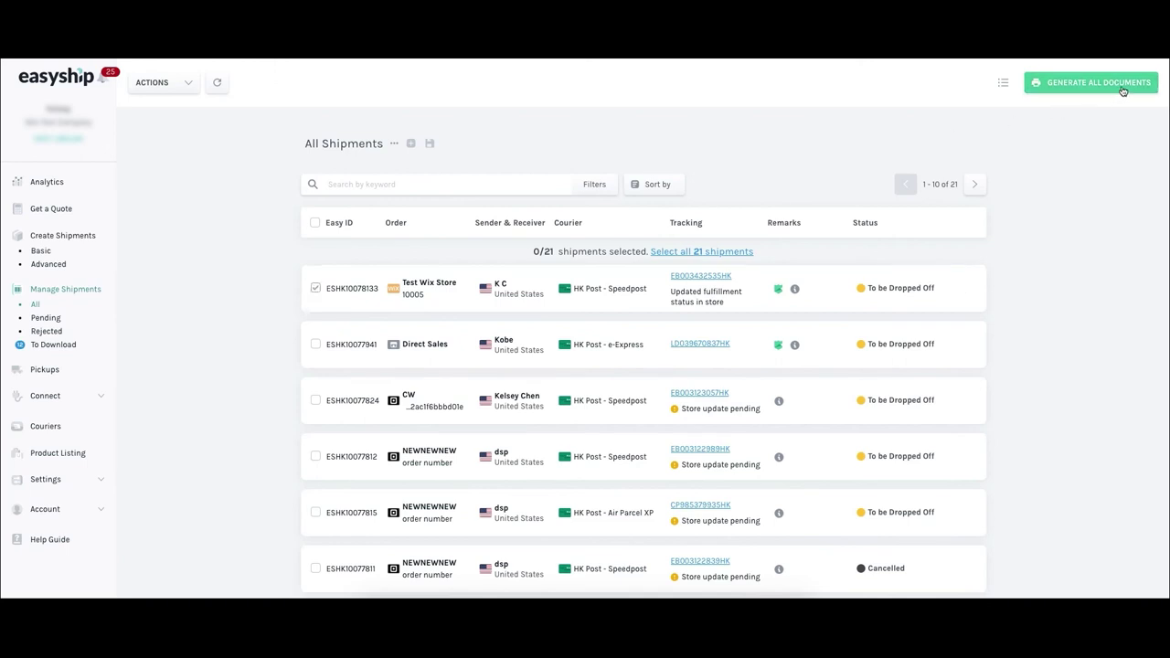
click(1122, 90)
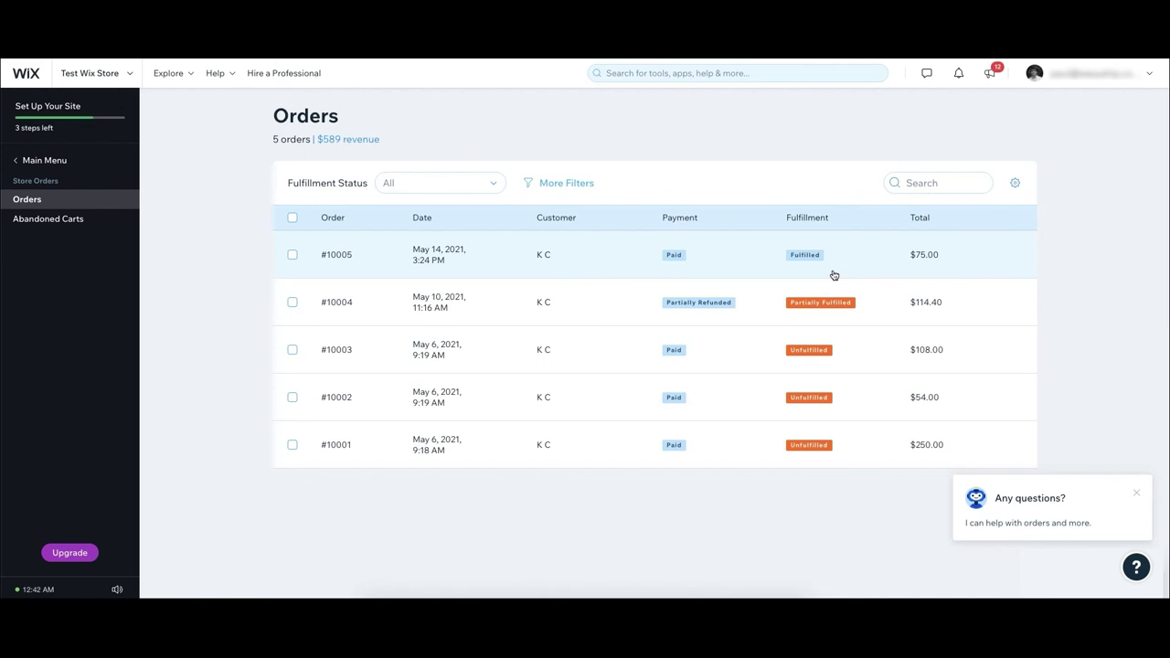
Open Wix order #10005 and check its three items are Fulfilled with the Speedpost tracking number.
click(737, 245)
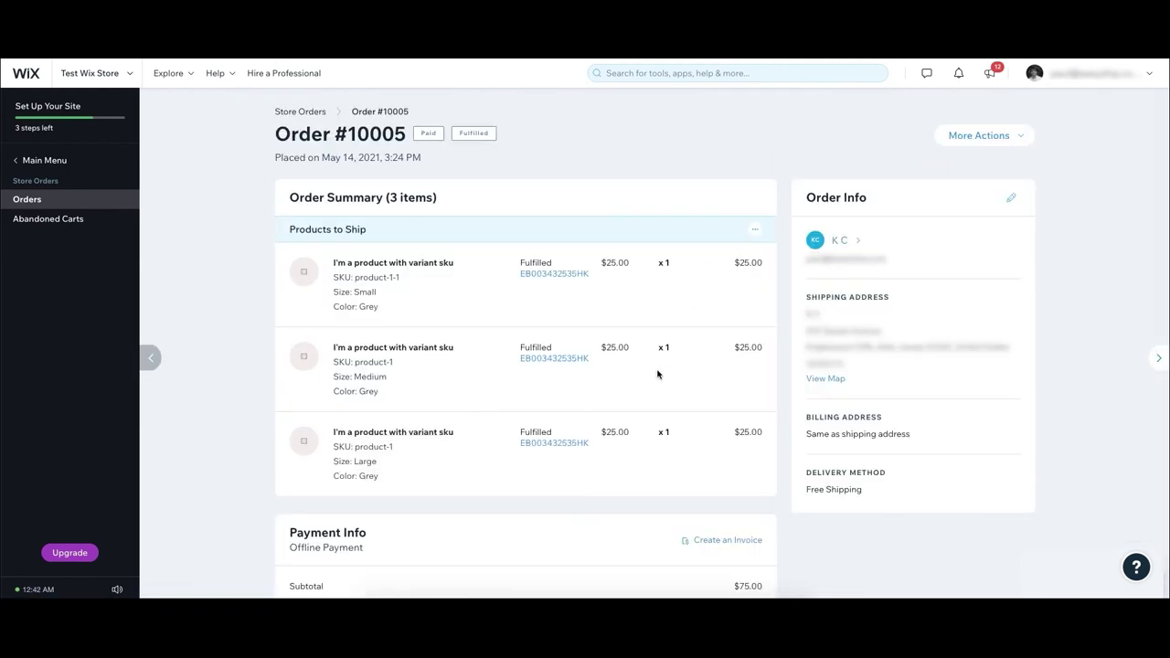
scroll(656, 374, down, 1)
scroll(656, 374, down, 1)
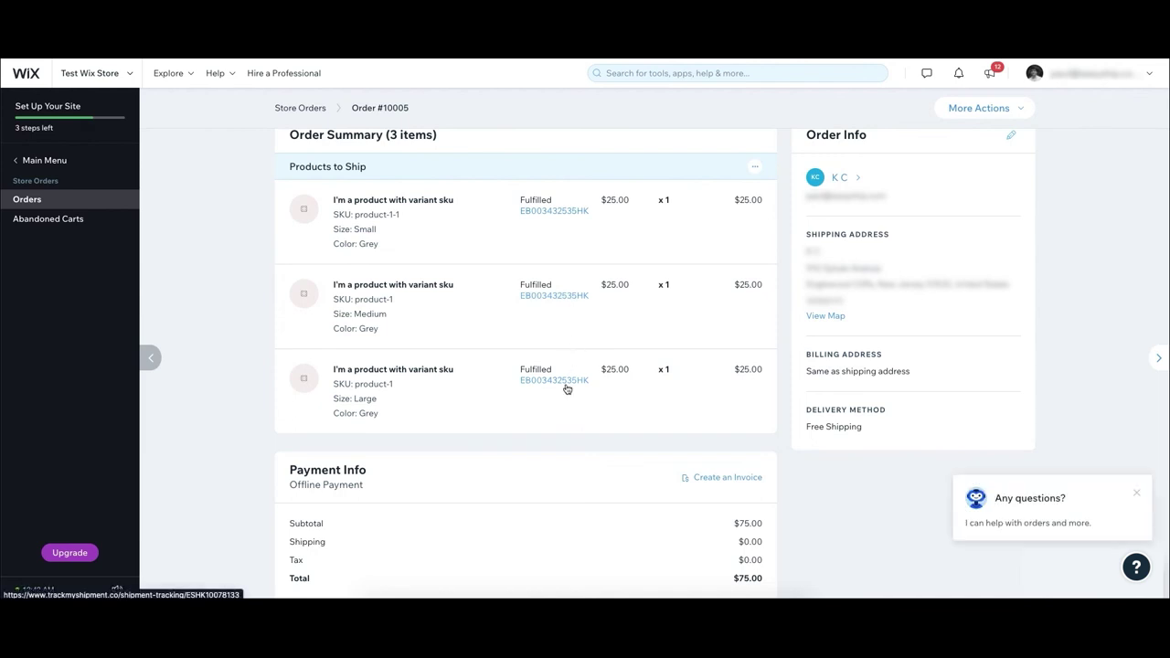
scroll(566, 390, down, 3)
scroll(567, 390, down, 3)
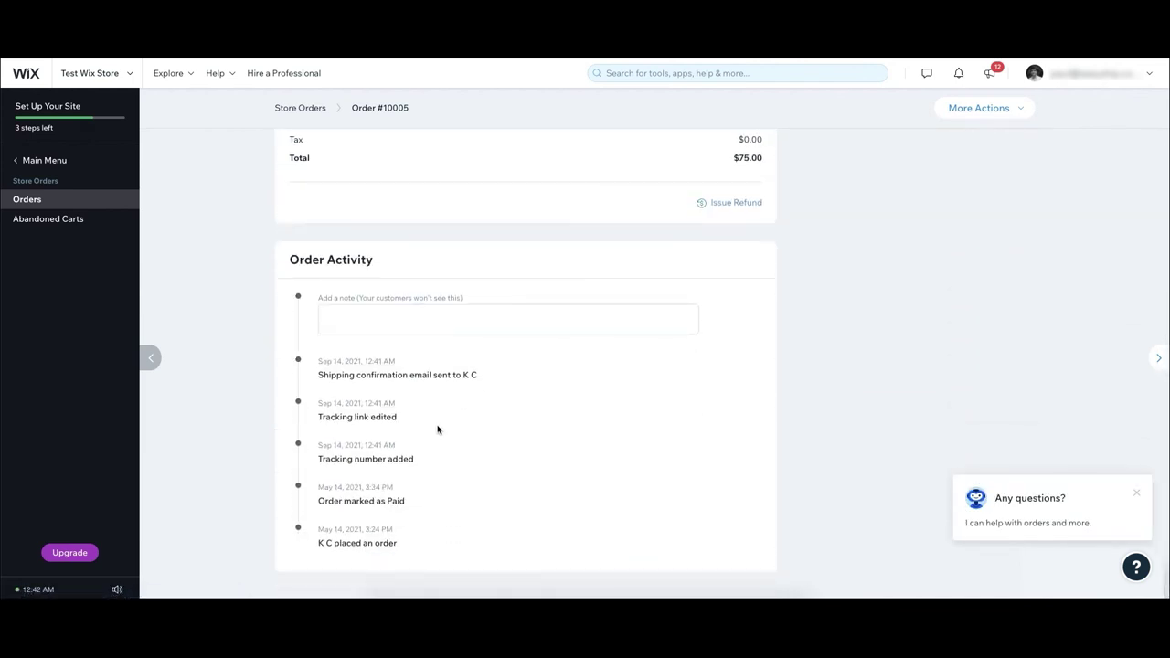
scroll(604, 414, up, 10)
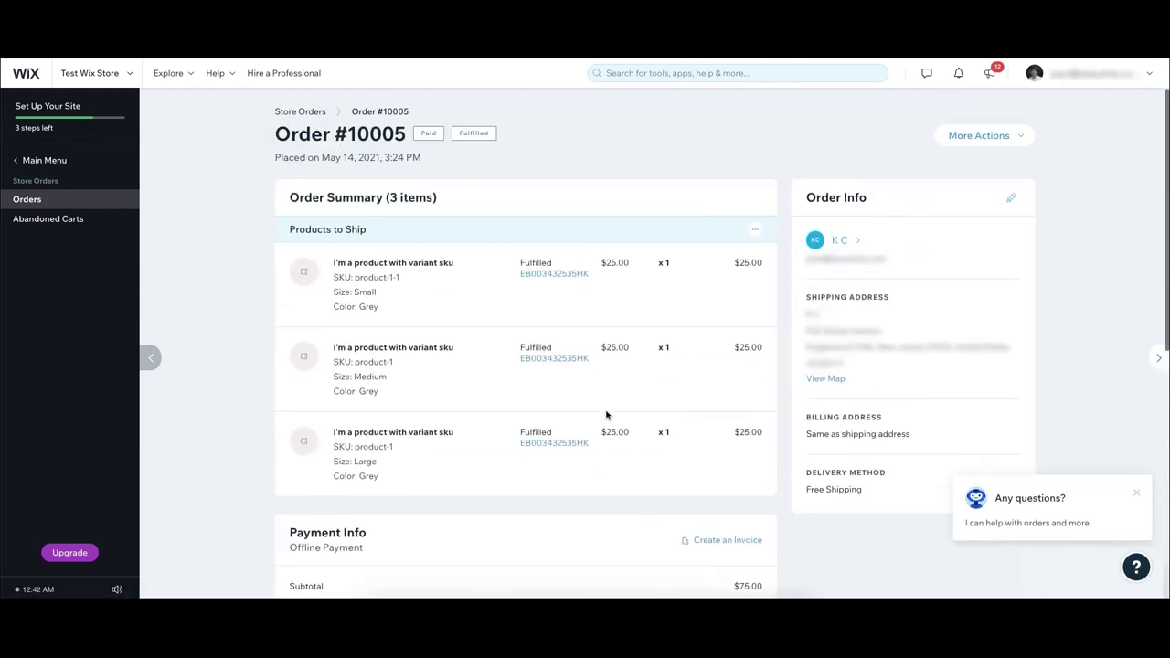